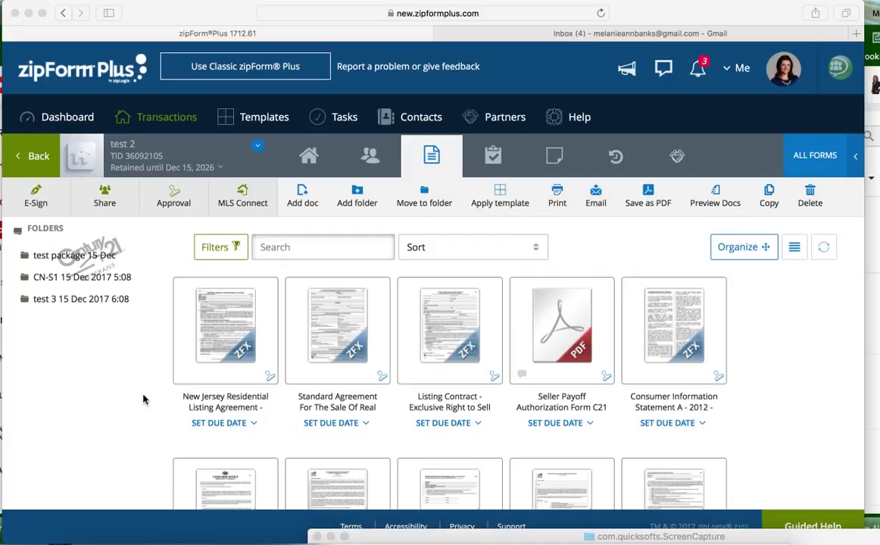
Open the test 2 transaction and show its documents
{"action": "left_click", "coordinate": [162, 126]}
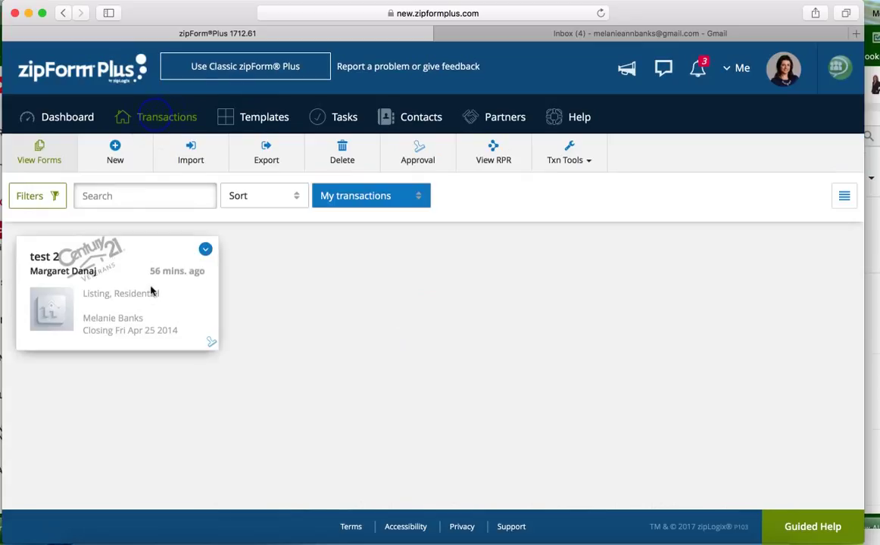
{"action": "left_click", "coordinate": [142, 288]}
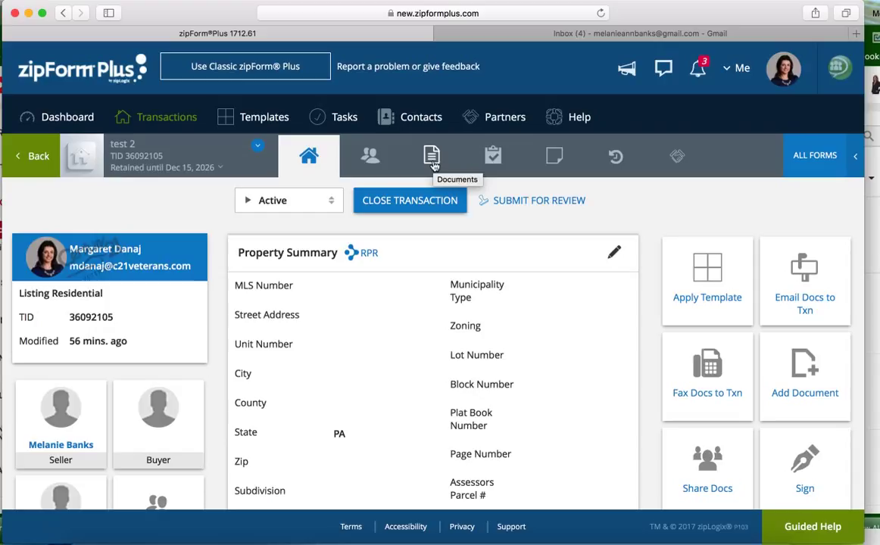
{"action": "left_click", "coordinate": [432, 159]}
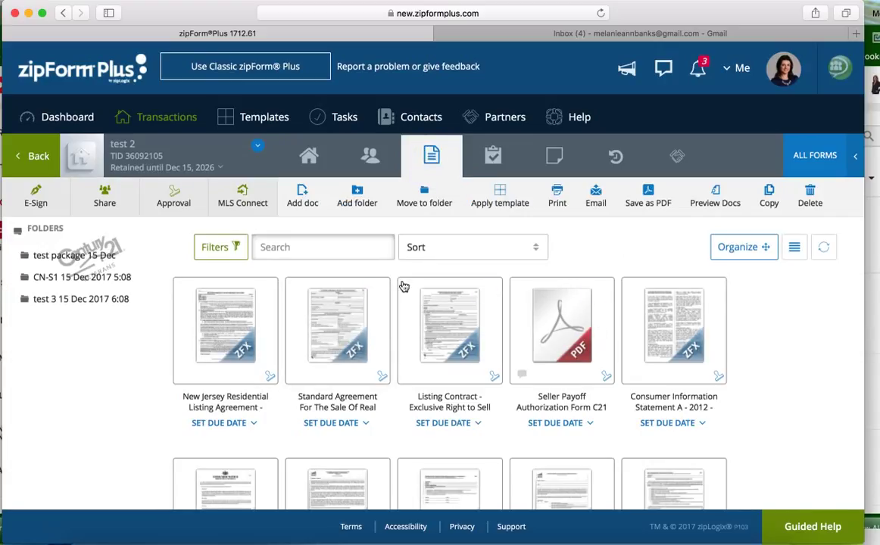
Create a signature packet named 'test 5' using zipLogix Digital Ink as signing service
{"action": "left_click", "coordinate": [33, 194]}
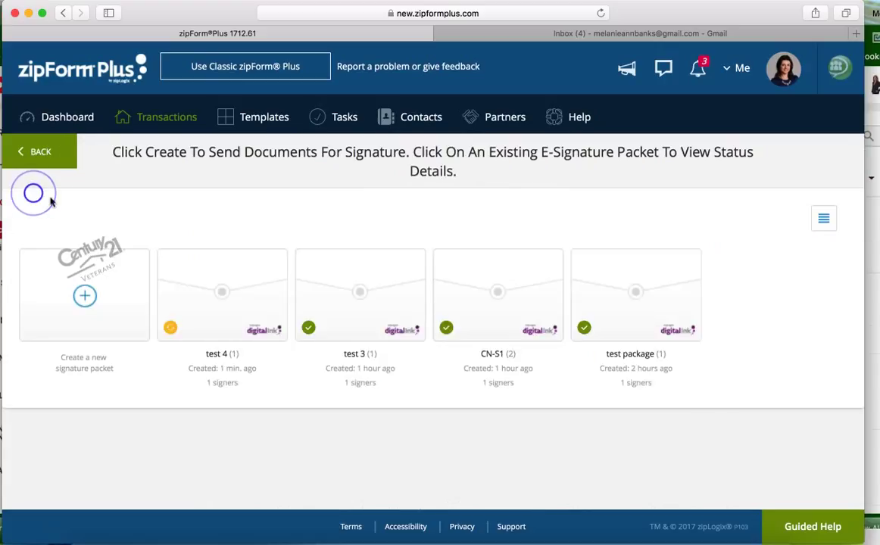
{"action": "left_click", "coordinate": [84, 297]}
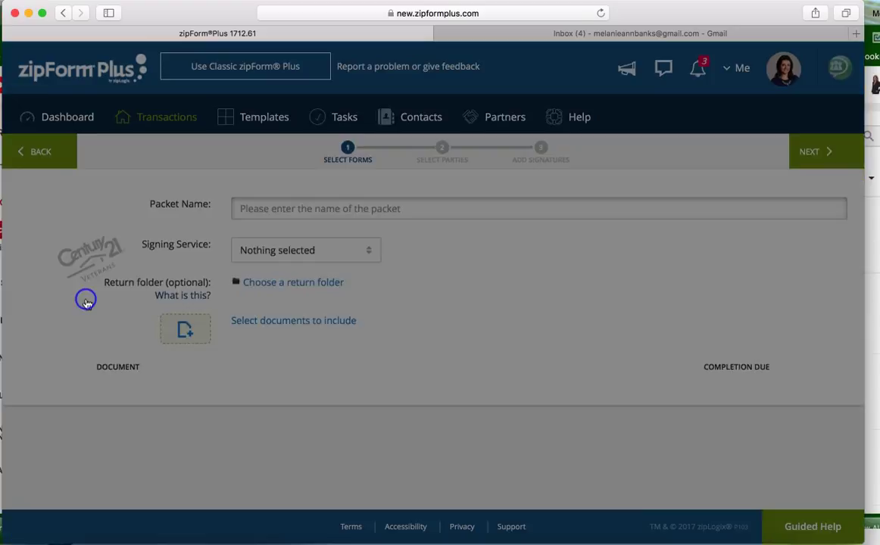
{"action": "left_click", "coordinate": [615, 209]}
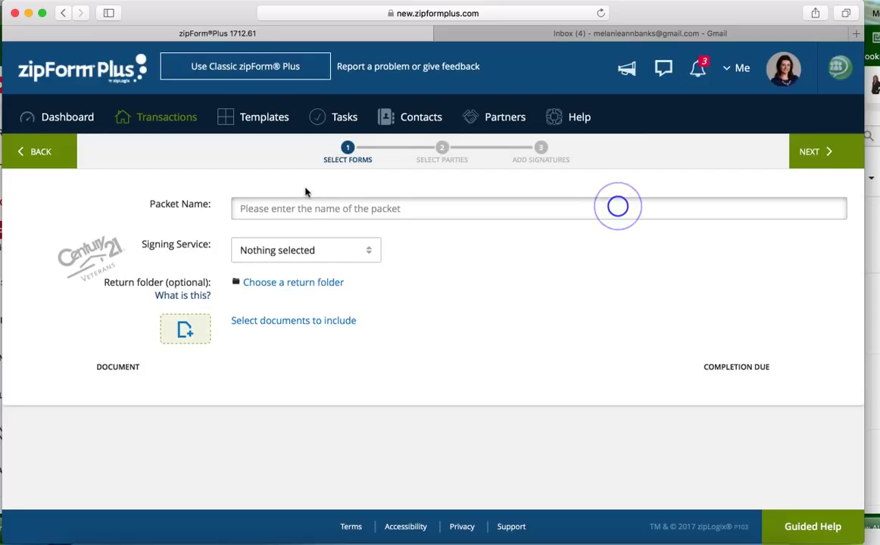
{"action": "left_click", "coordinate": [268, 206]}
{"action": "type", "text": "test"}
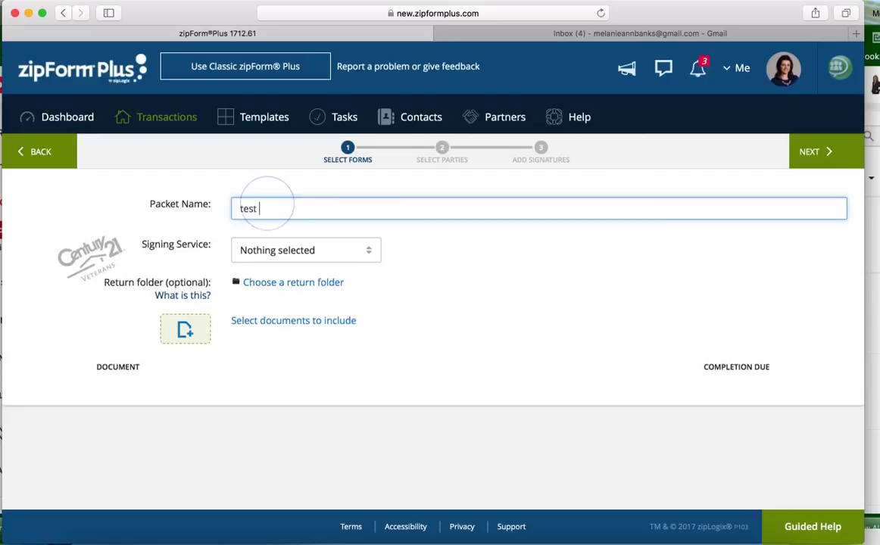
{"action": "type", "text": " 5"}
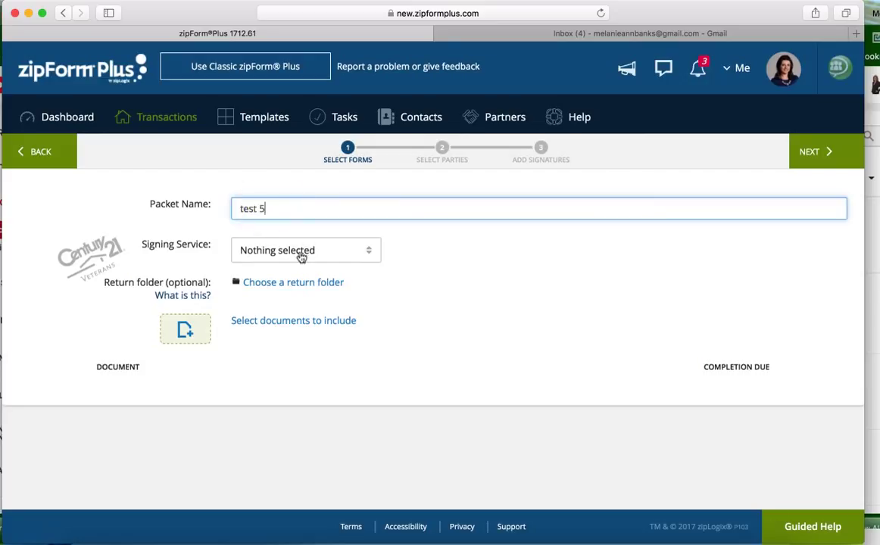
{"action": "left_click", "coordinate": [301, 252]}
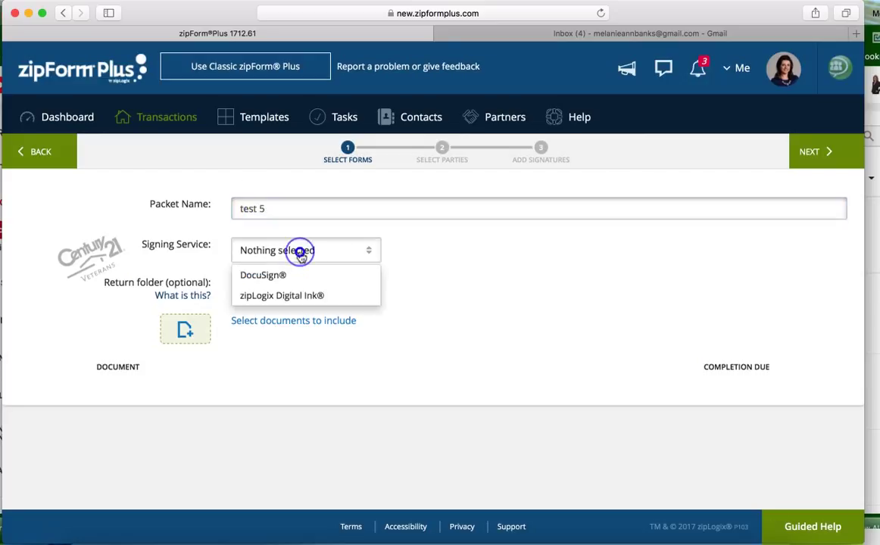
{"action": "left_click", "coordinate": [271, 296]}
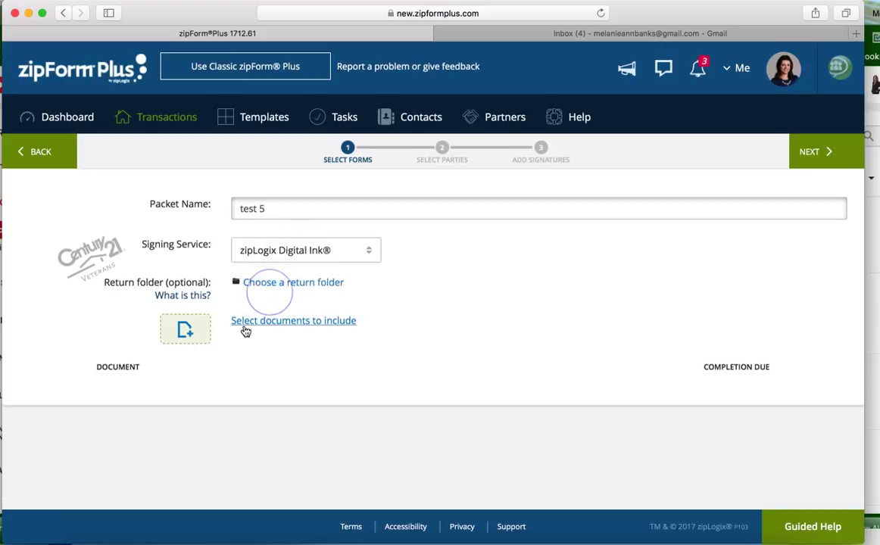
Include the Listing Contract - Exclusive Right to Sell Real Estate form in packet test 5
{"action": "left_click", "coordinate": [271, 322]}
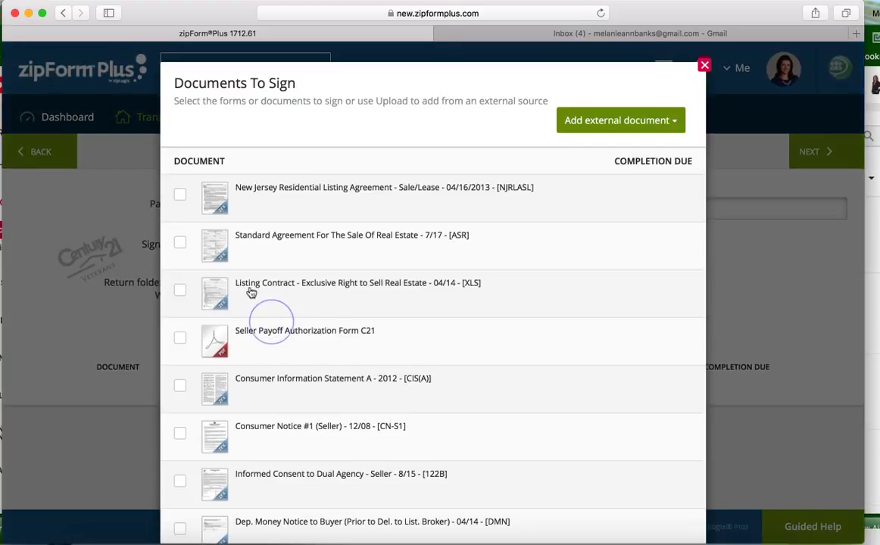
{"action": "left_click", "coordinate": [185, 291]}
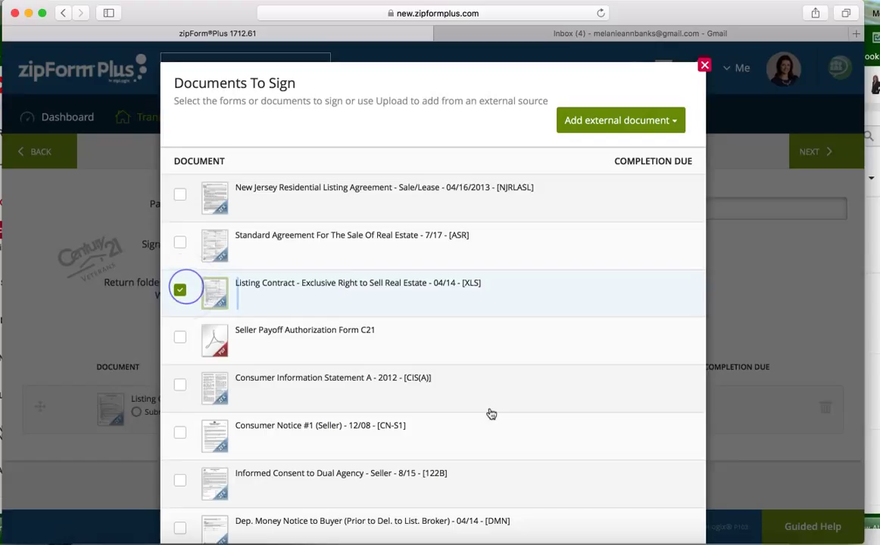
{"action": "scroll", "coordinate": [505, 375], "scroll_direction": "down", "scroll_amount": 15}
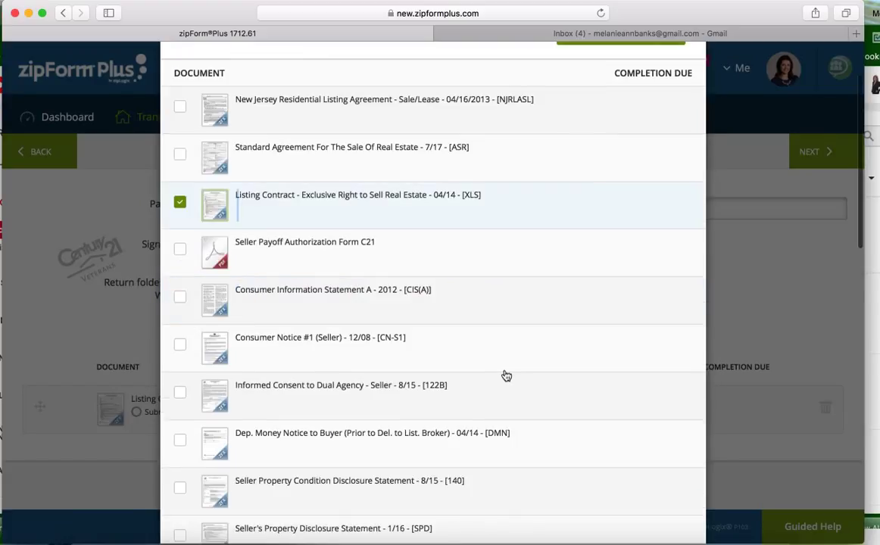
{"action": "scroll", "coordinate": [505, 375], "scroll_direction": "down", "scroll_amount": 4}
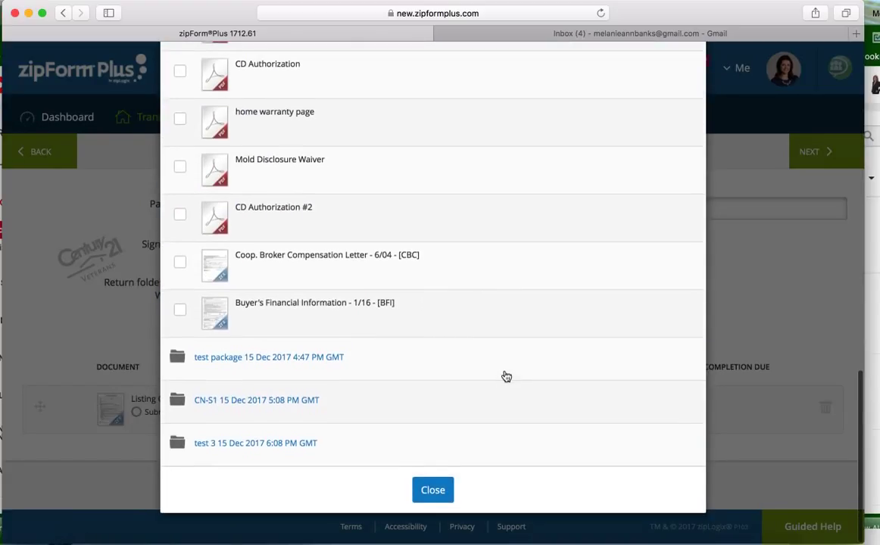
{"action": "left_click", "coordinate": [434, 497]}
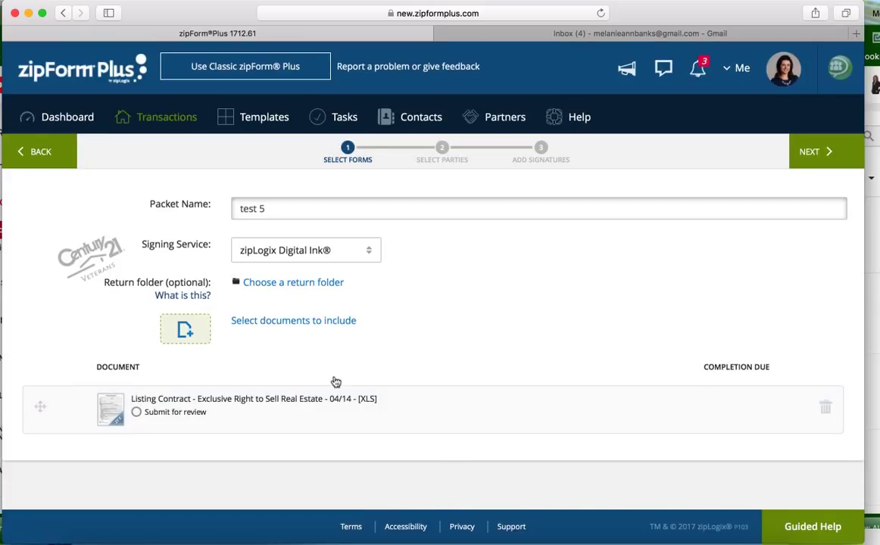
{"action": "left_click", "coordinate": [816, 152]}
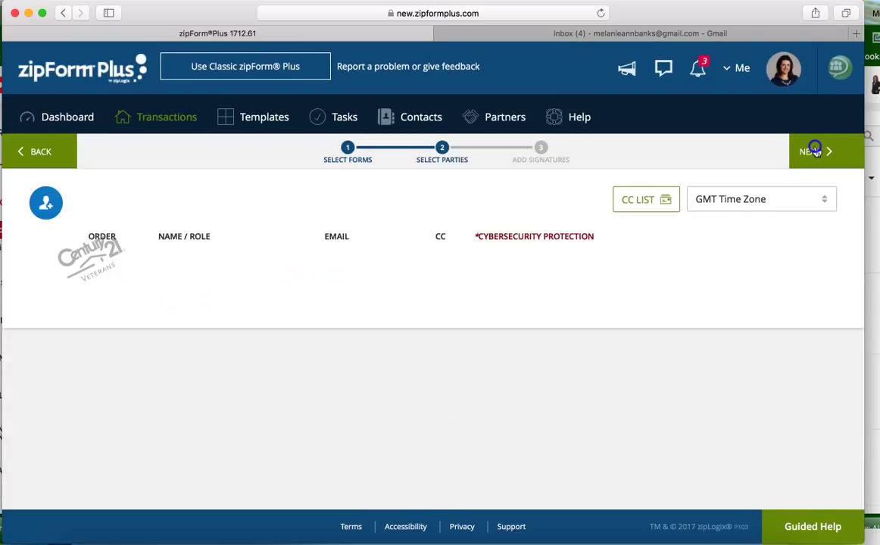
Add the transaction party Seller One to the packet as its signer
{"action": "left_click", "coordinate": [46, 203]}
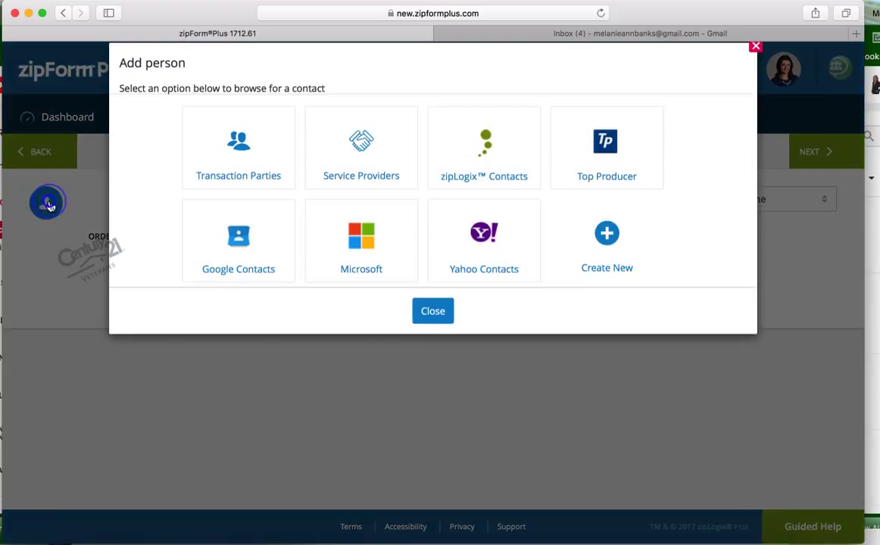
{"action": "left_click", "coordinate": [247, 166]}
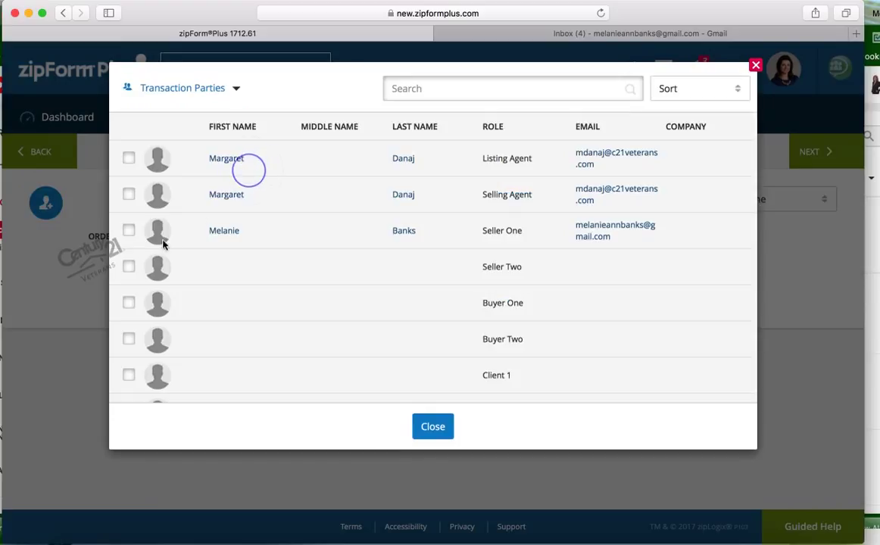
{"action": "left_click", "coordinate": [130, 232]}
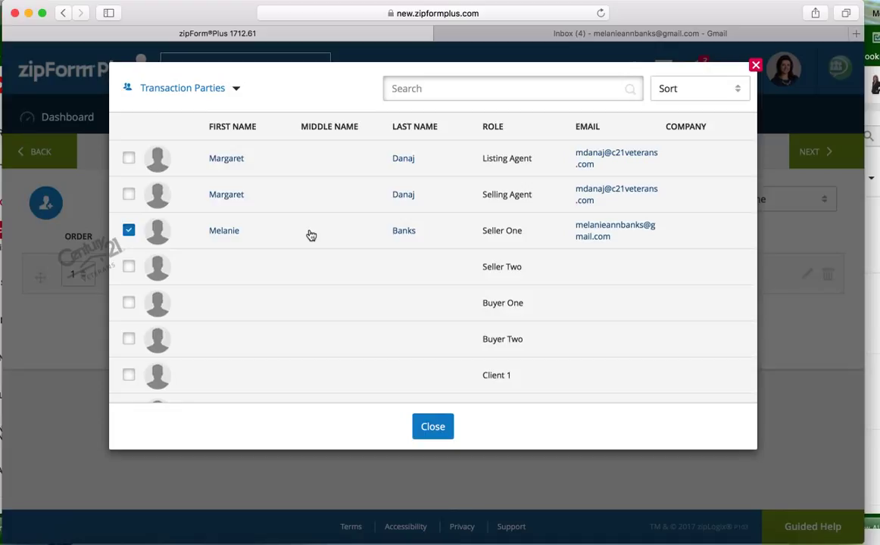
{"action": "left_click", "coordinate": [436, 427]}
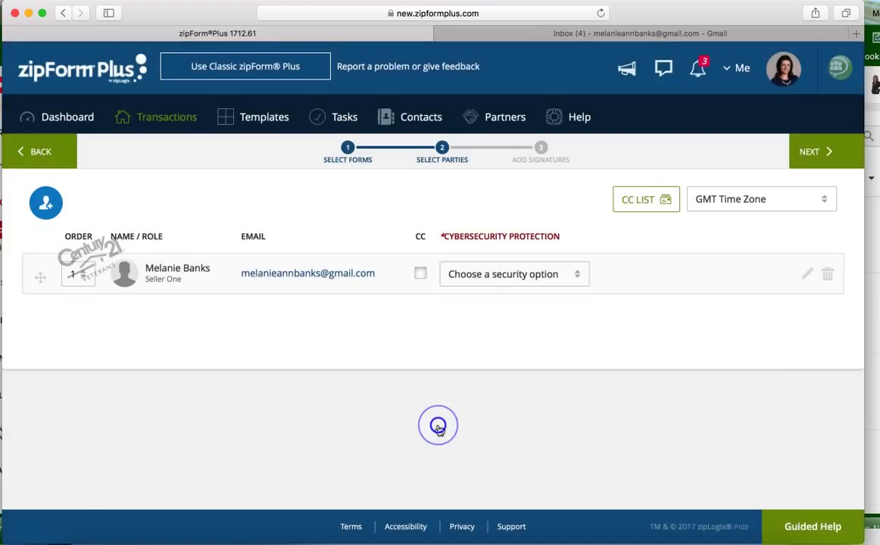
{"action": "left_click", "coordinate": [822, 153]}
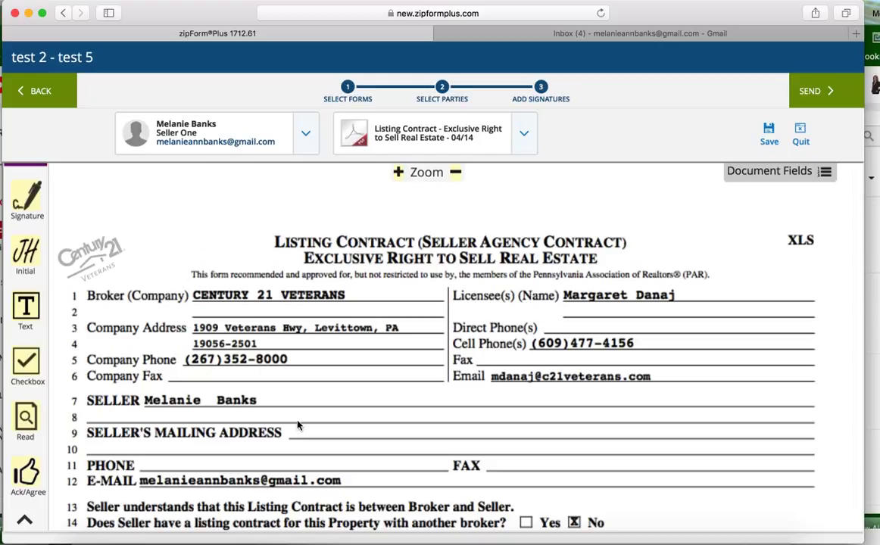
Review the Seller Initials fields on the Listing Contract pages
{"action": "scroll", "coordinate": [317, 413], "scroll_direction": "down", "scroll_amount": 15}
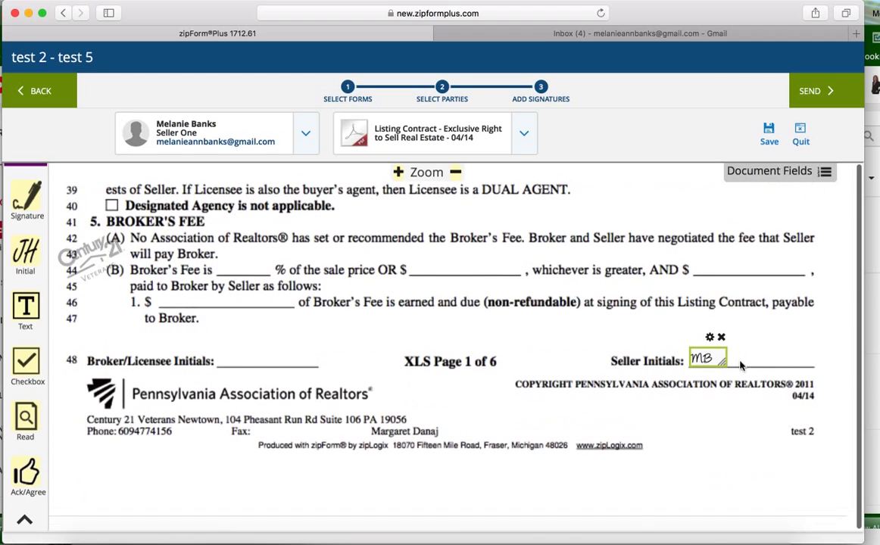
{"action": "scroll", "coordinate": [522, 424], "scroll_direction": "down", "scroll_amount": 20}
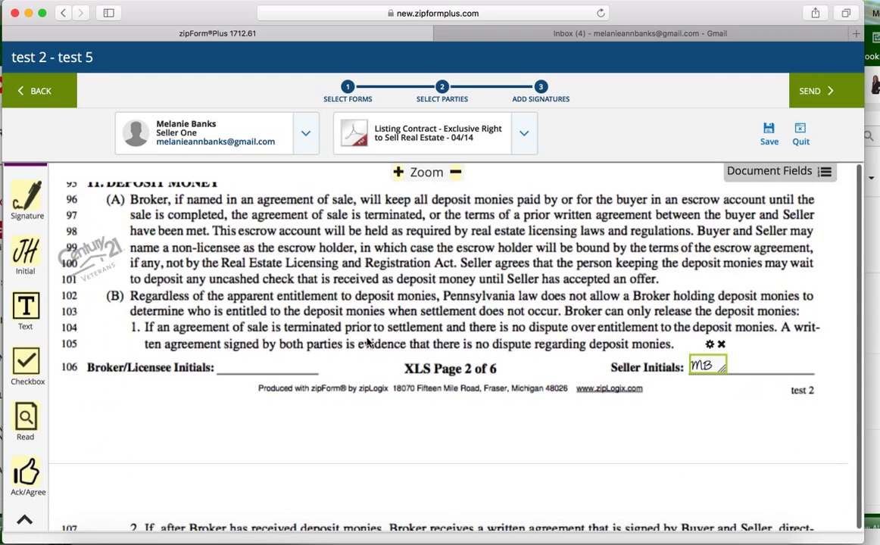
{"action": "scroll", "coordinate": [368, 342], "scroll_direction": "up", "scroll_amount": 20}
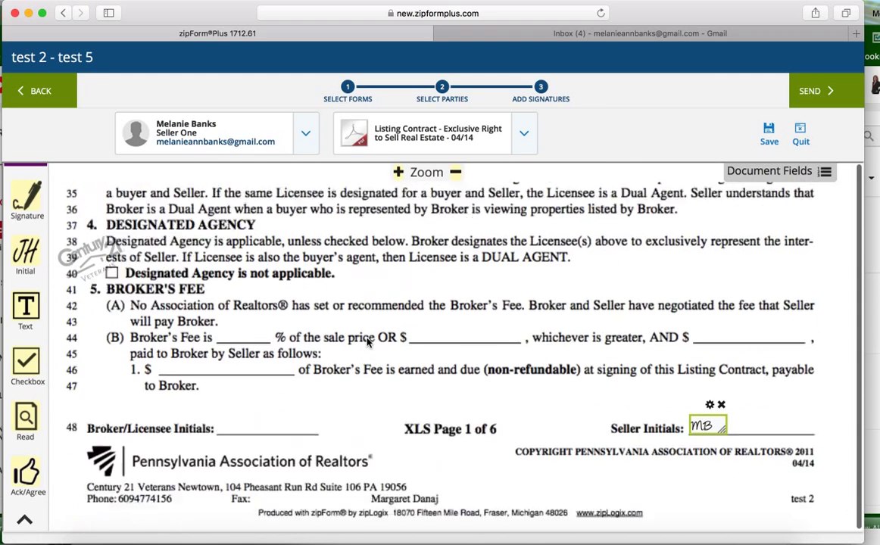
{"action": "scroll", "coordinate": [368, 342], "scroll_direction": "up", "scroll_amount": 2}
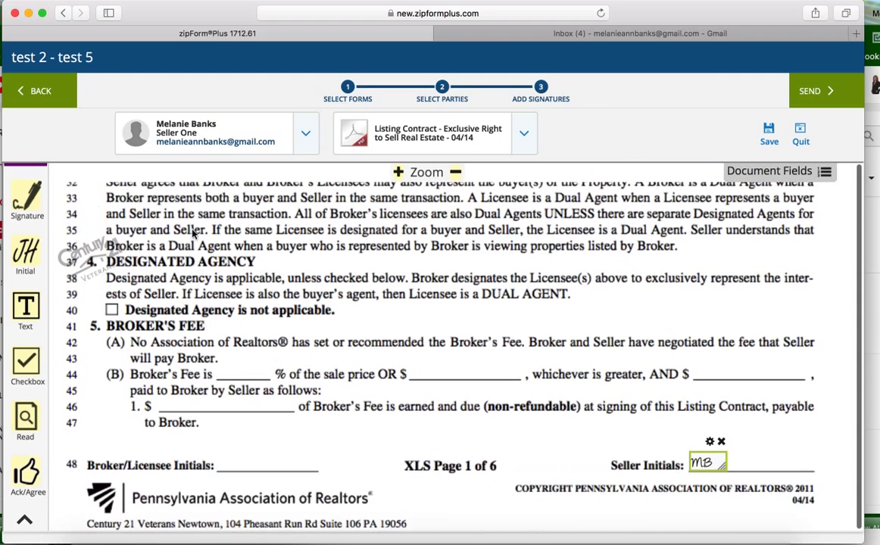
{"action": "left_click", "coordinate": [27, 199]}
Place a seller signature, an initials box and a blank text field below line 47 on page 1
{"action": "left_click", "coordinate": [235, 429]}
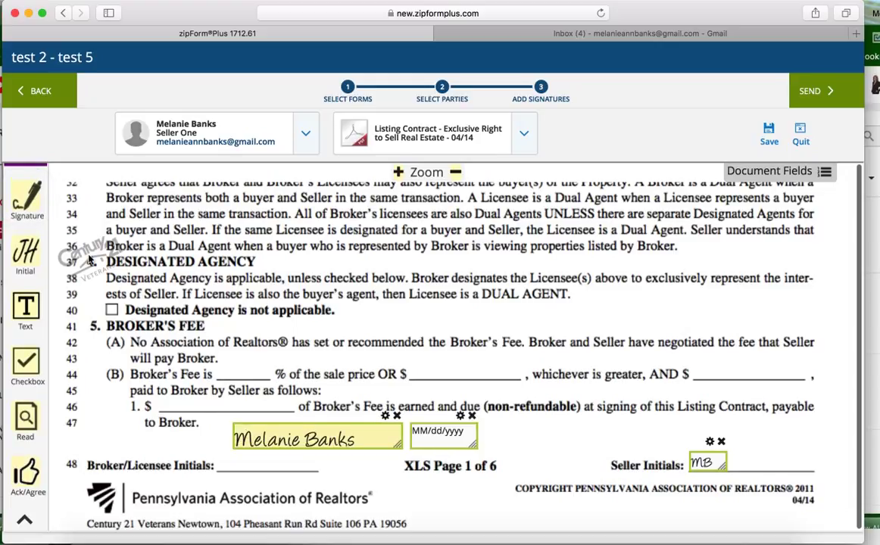
{"action": "left_click", "coordinate": [30, 256]}
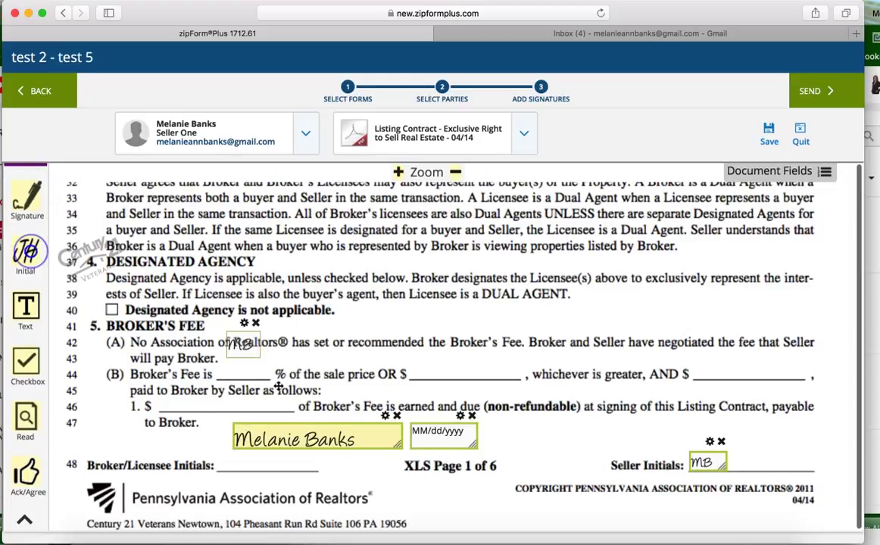
{"action": "left_click", "coordinate": [502, 427]}
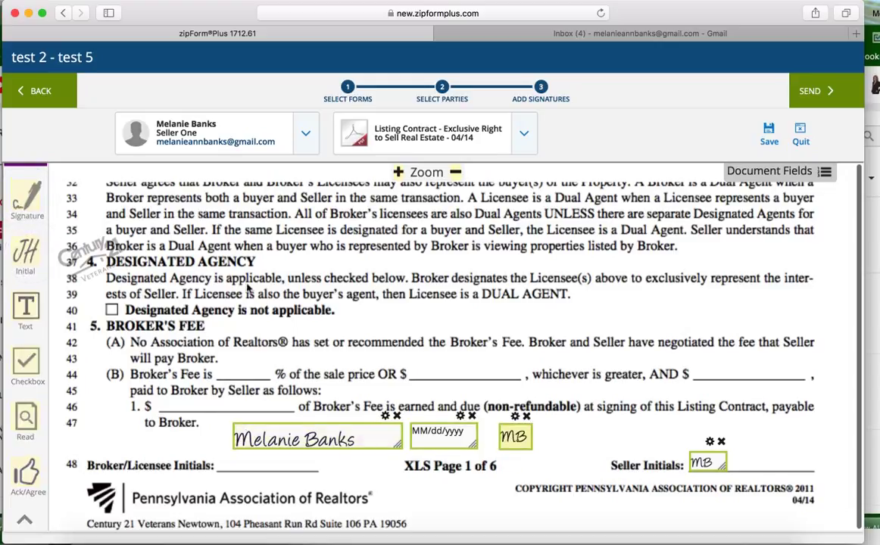
{"action": "left_click", "coordinate": [25, 306]}
{"action": "left_click", "coordinate": [562, 433]}
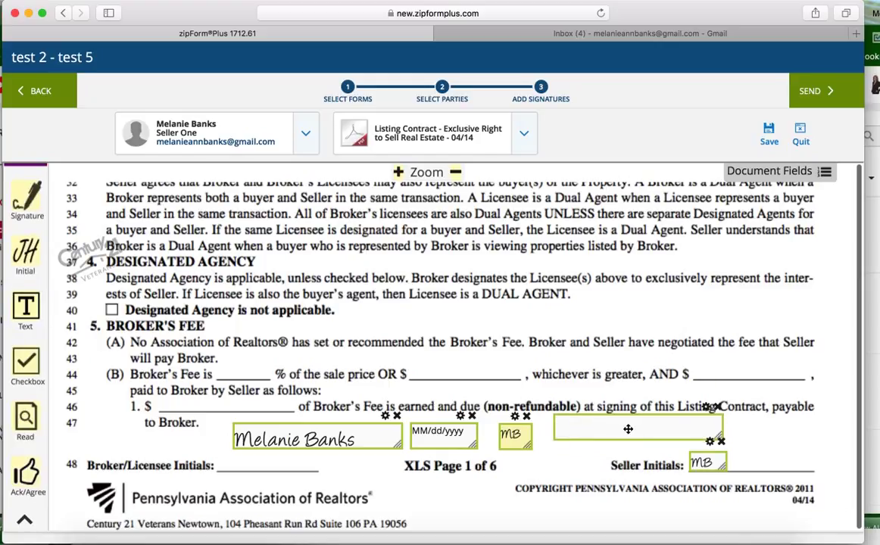
Uncheck Mandatory on the seller initials field and apply the change
{"action": "left_click", "coordinate": [515, 418]}
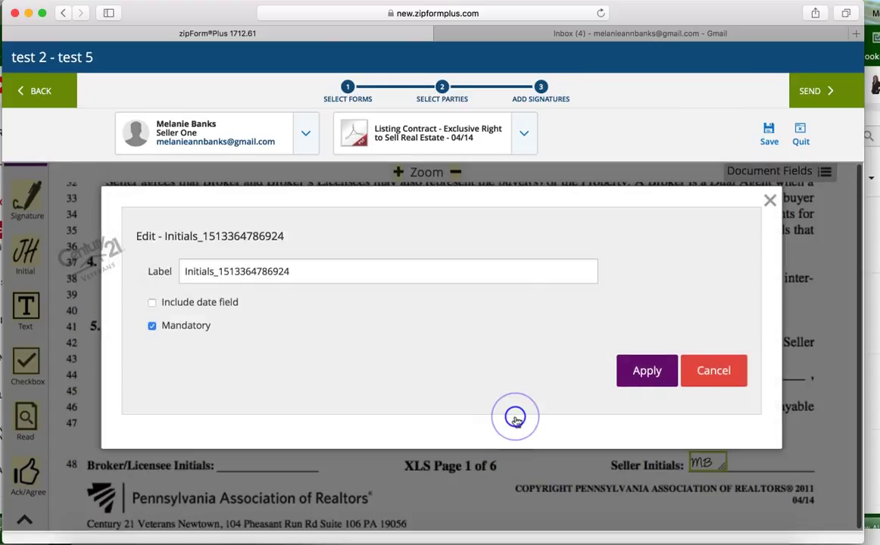
{"action": "left_click", "coordinate": [152, 325]}
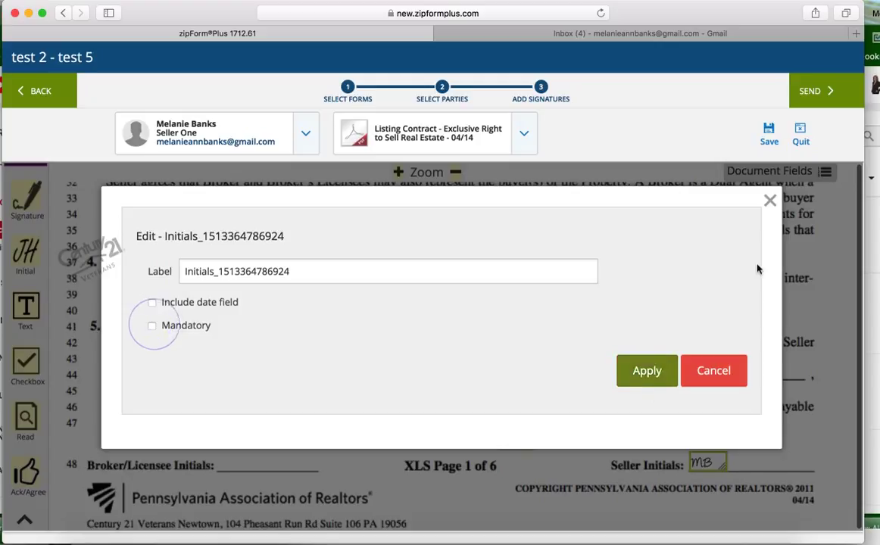
{"action": "left_click", "coordinate": [647, 370]}
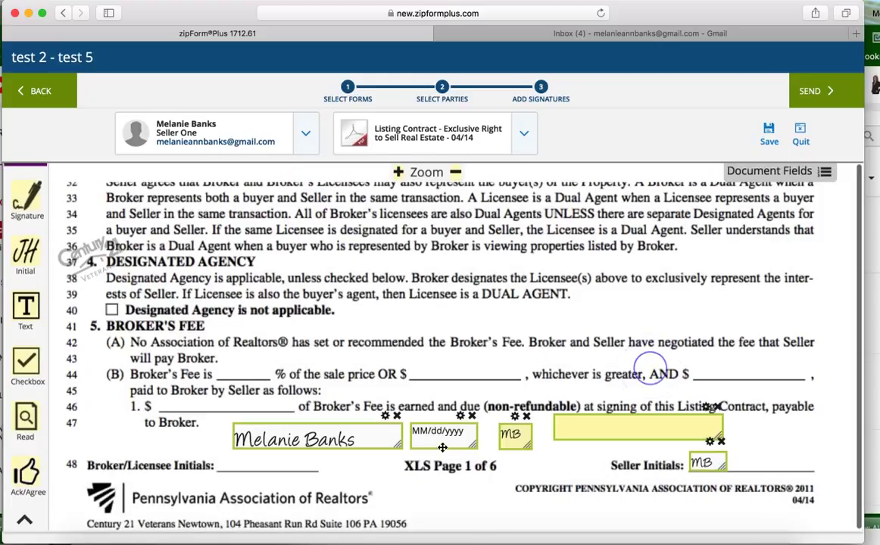
{"action": "left_click", "coordinate": [810, 92]}
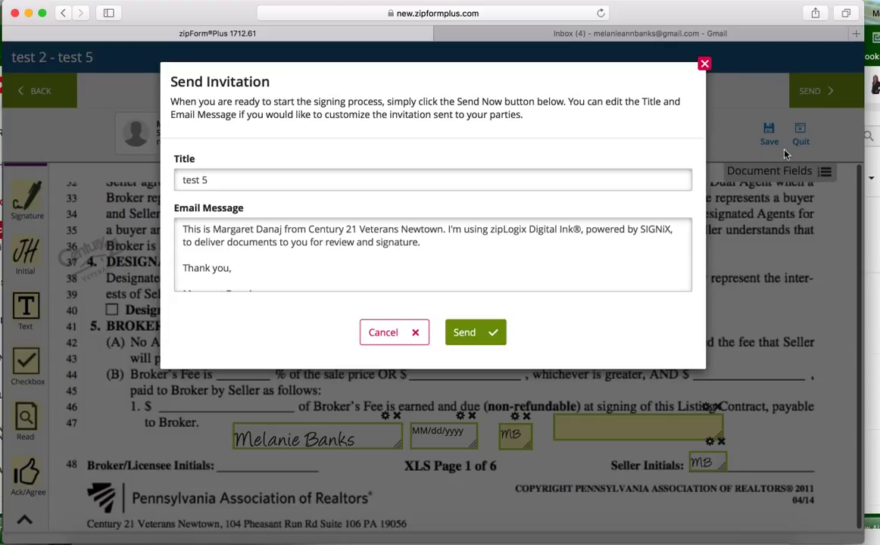
Send the 'test 5' signing invitation, then open zipLogix's documents-ready email in Gmail
{"action": "triple_click", "coordinate": [220, 182]}
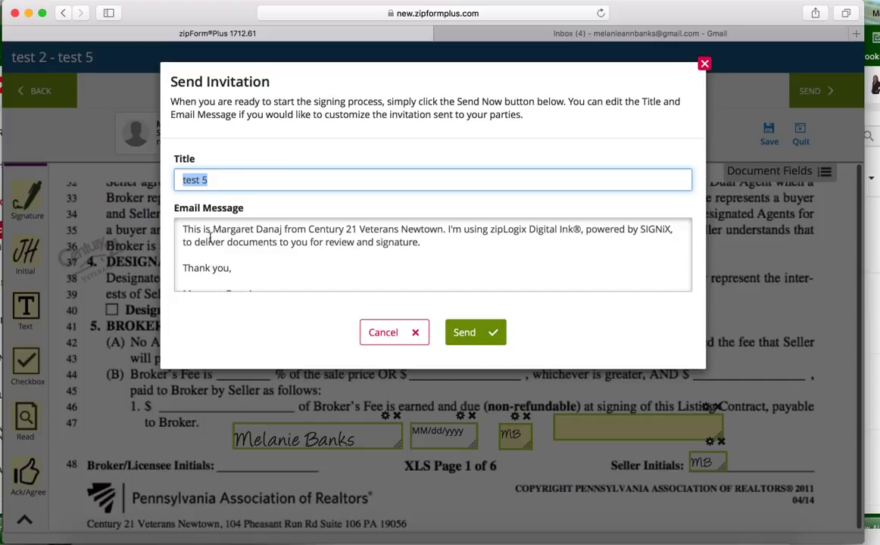
{"action": "left_click", "coordinate": [471, 333]}
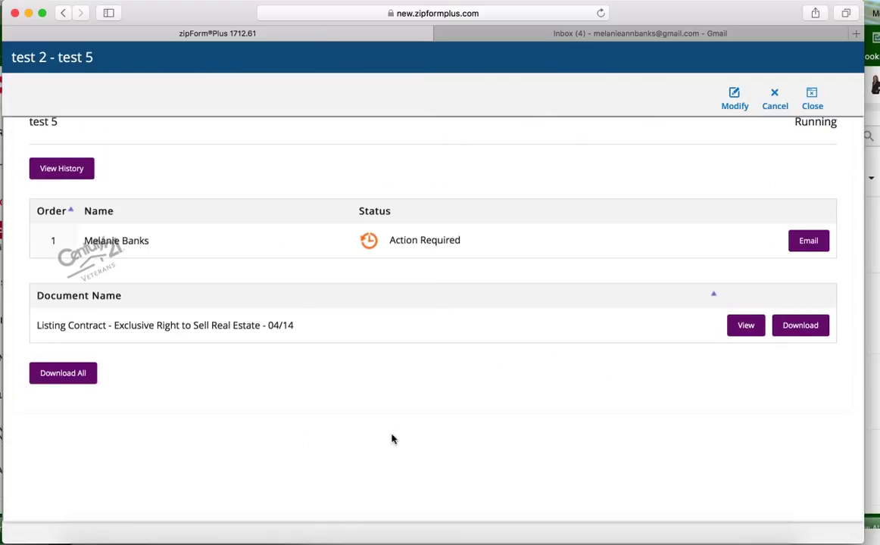
{"action": "left_click", "coordinate": [812, 98]}
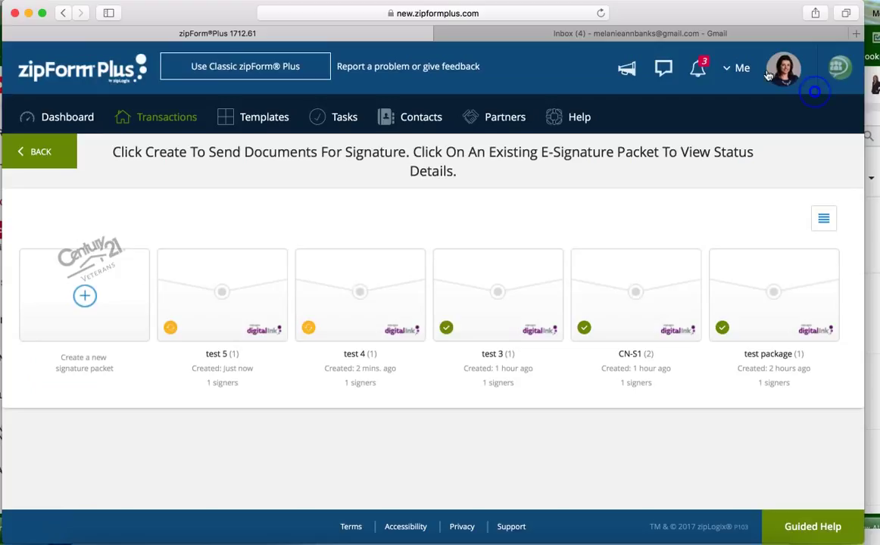
{"action": "left_click", "coordinate": [608, 31]}
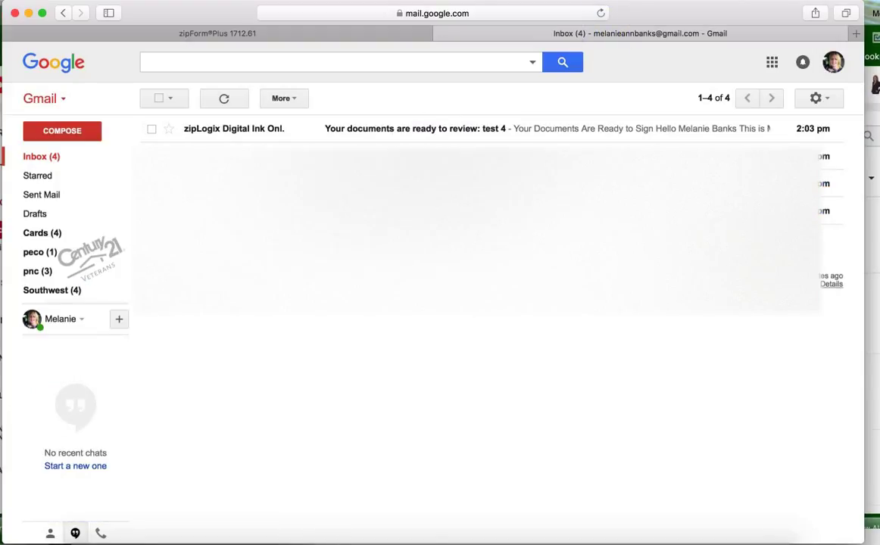
{"action": "left_click", "coordinate": [382, 132]}
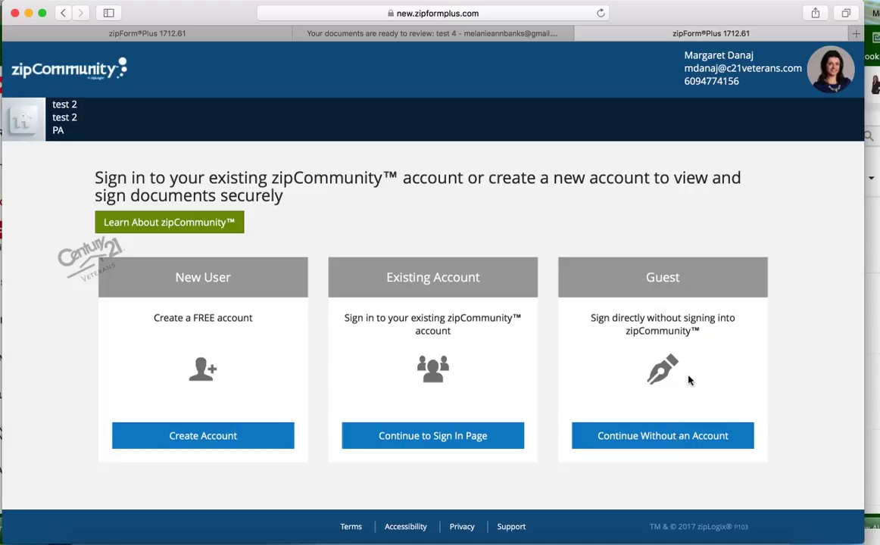
Continue as a guest, accept the e-signing consent and log in with the signing password
{"action": "left_click", "coordinate": [659, 437]}
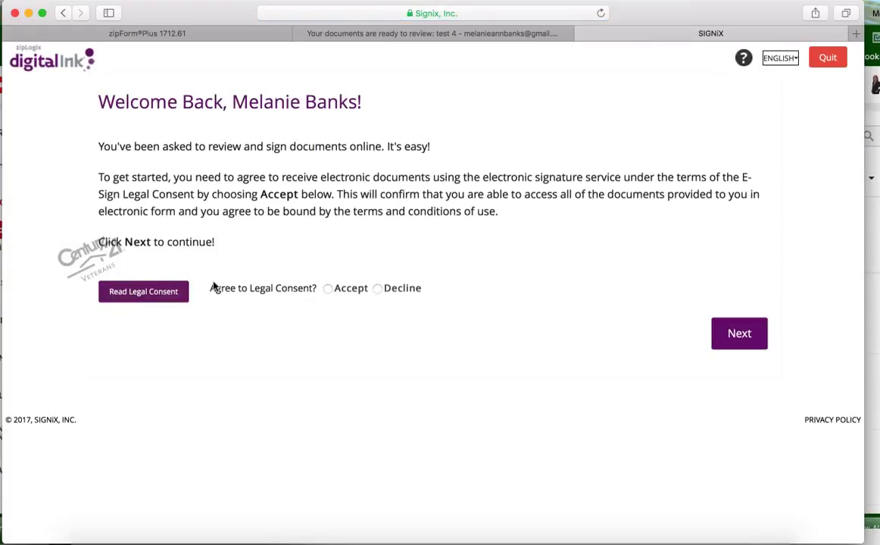
{"action": "left_click", "coordinate": [328, 288]}
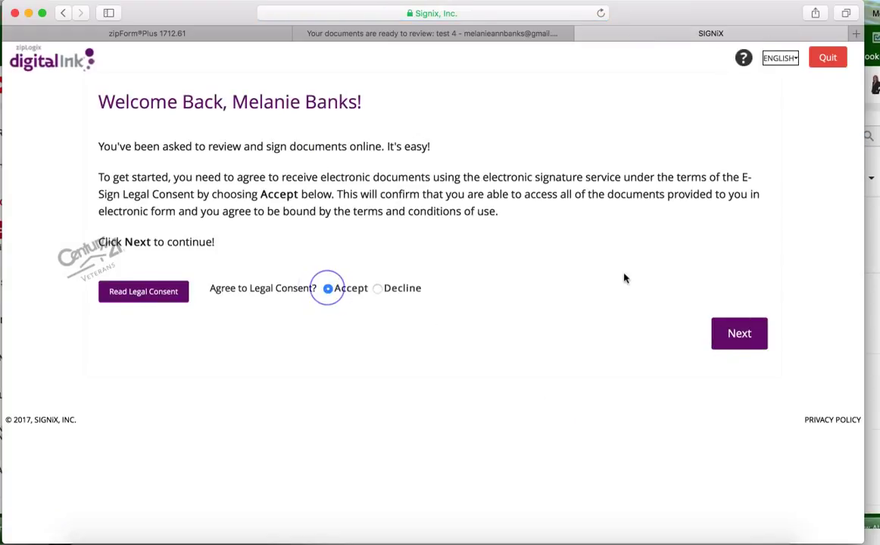
{"action": "left_click", "coordinate": [738, 334]}
{"action": "left_click", "coordinate": [230, 289]}
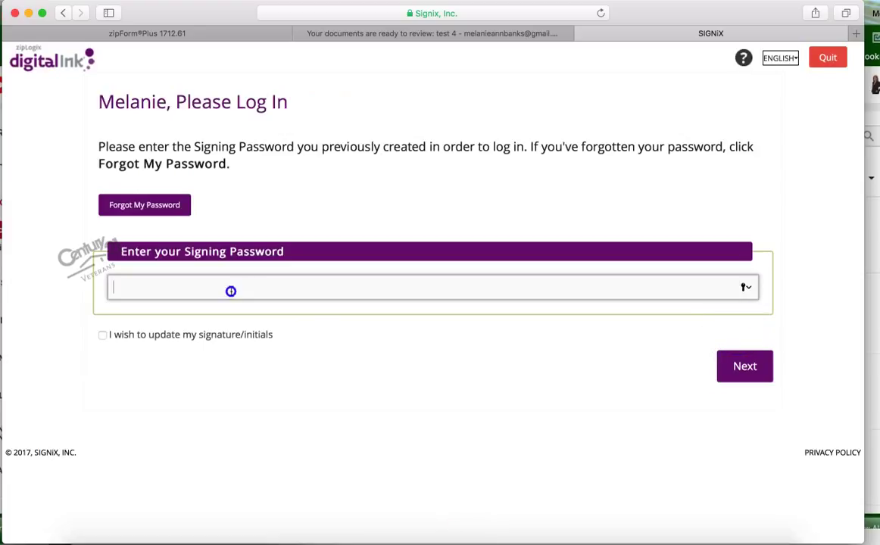
{"action": "type", "text": "*******"}
{"action": "left_click", "coordinate": [747, 366]}
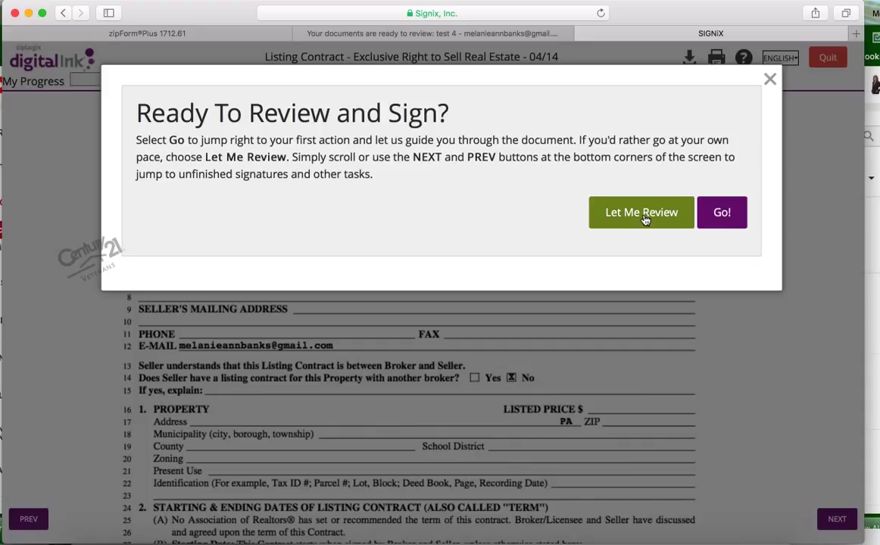
Initial the seller initials on pages 1 through 5 of the Listing Contract
{"action": "left_click", "coordinate": [723, 215]}
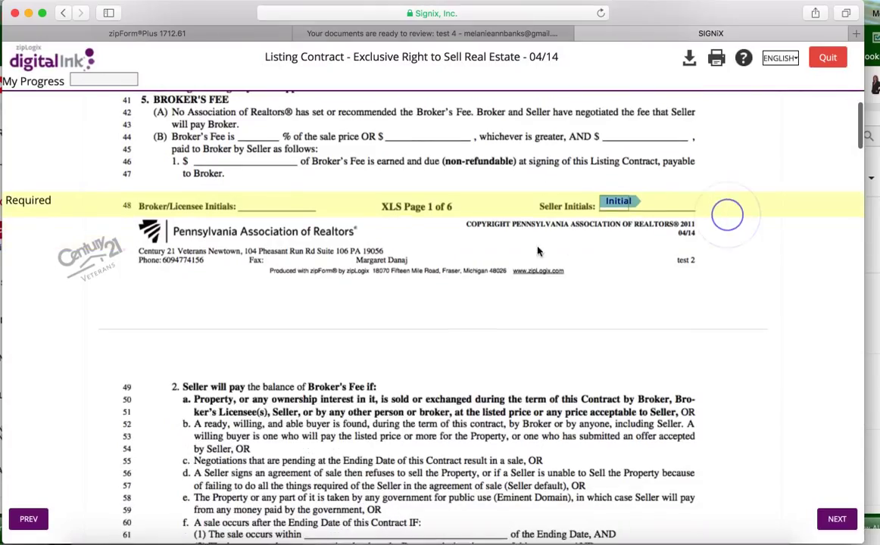
{"action": "left_click", "coordinate": [621, 203]}
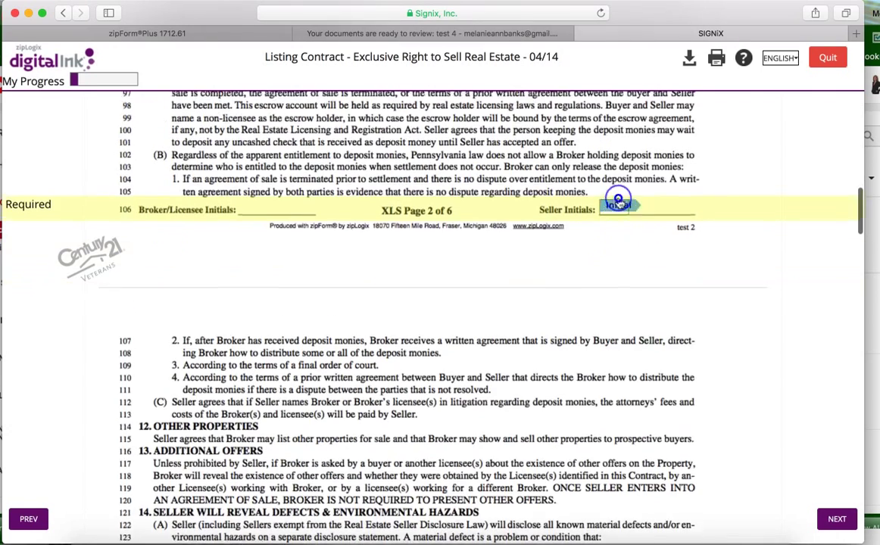
{"action": "left_click", "coordinate": [620, 202]}
{"action": "left_click", "coordinate": [619, 202]}
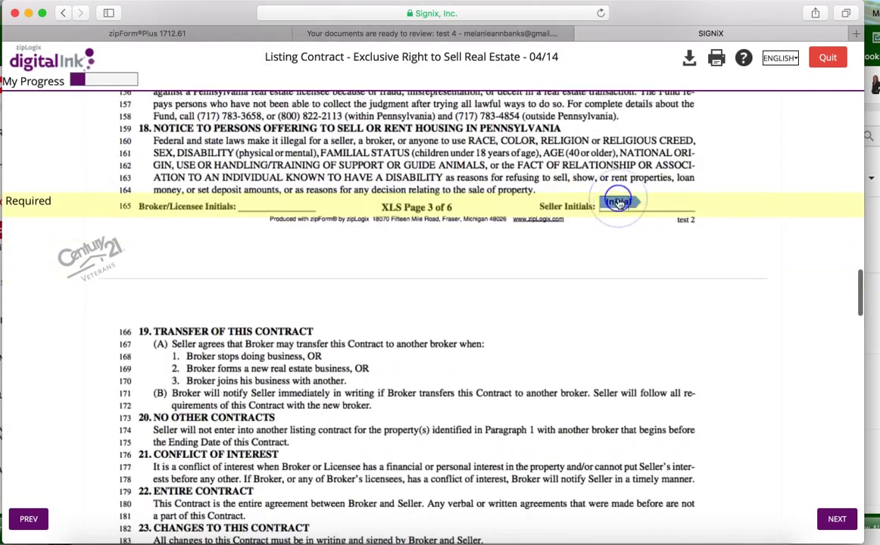
{"action": "left_click", "coordinate": [620, 202]}
{"action": "left_click", "coordinate": [619, 197]}
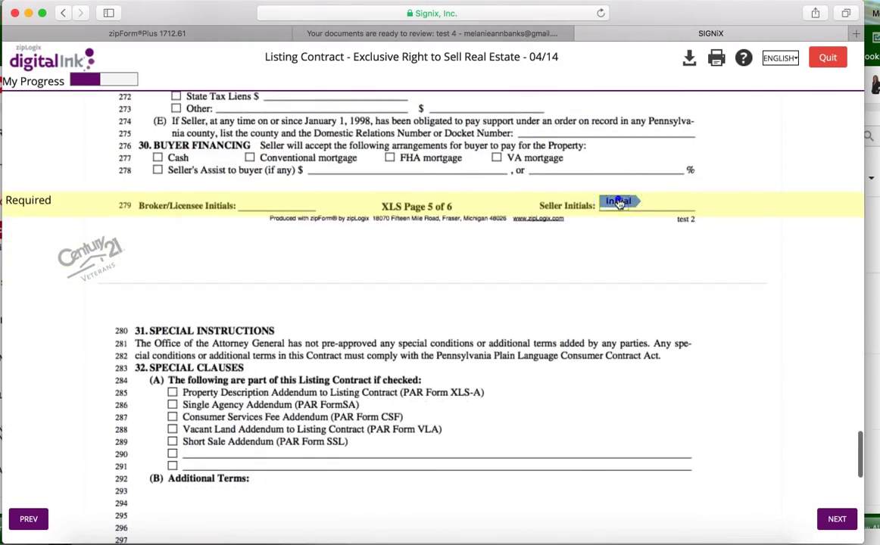
Initial clauses on lines 306, 307 and 309, sign seller line 320, and finish
{"action": "left_click", "coordinate": [154, 202]}
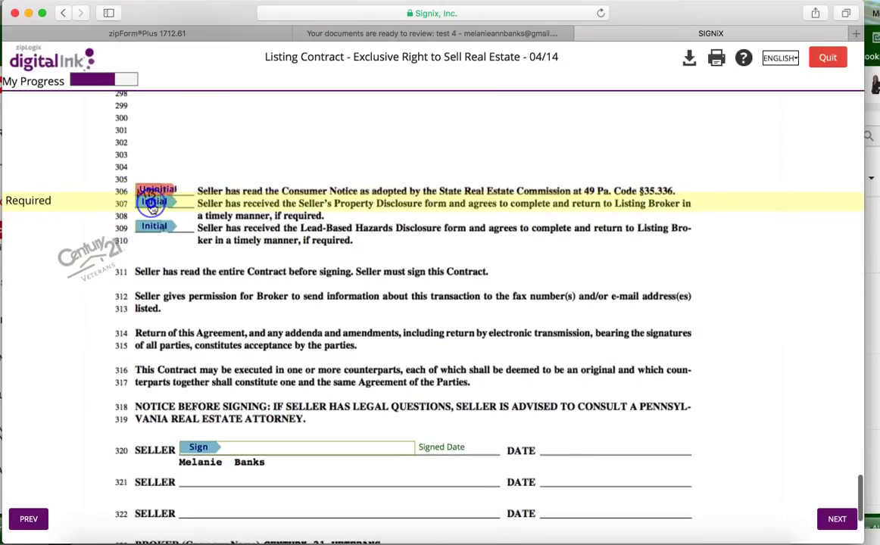
{"action": "left_click", "coordinate": [153, 204]}
{"action": "left_click", "coordinate": [152, 204]}
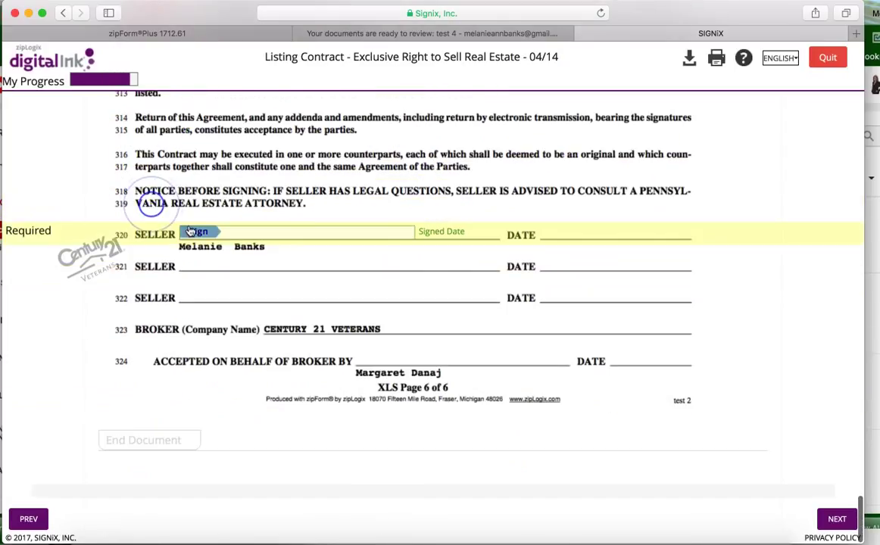
{"action": "left_click", "coordinate": [190, 229]}
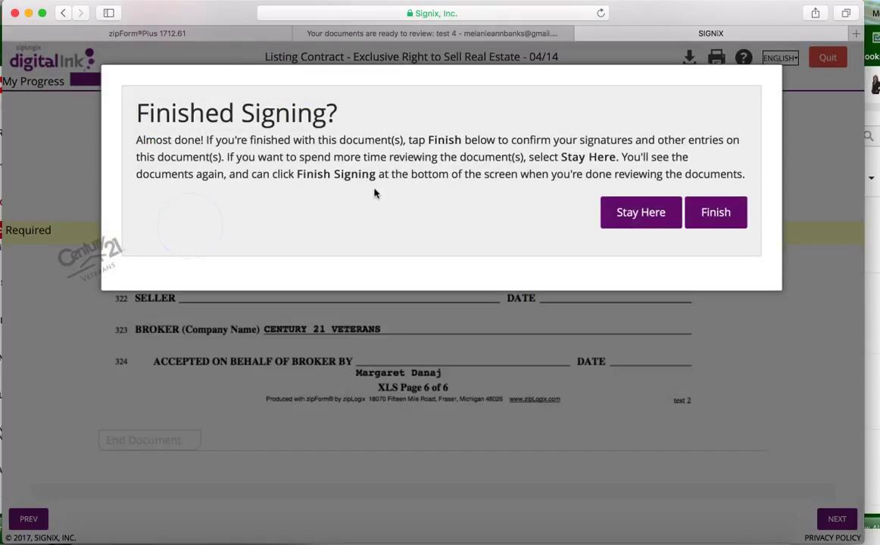
{"action": "left_click", "coordinate": [716, 214]}
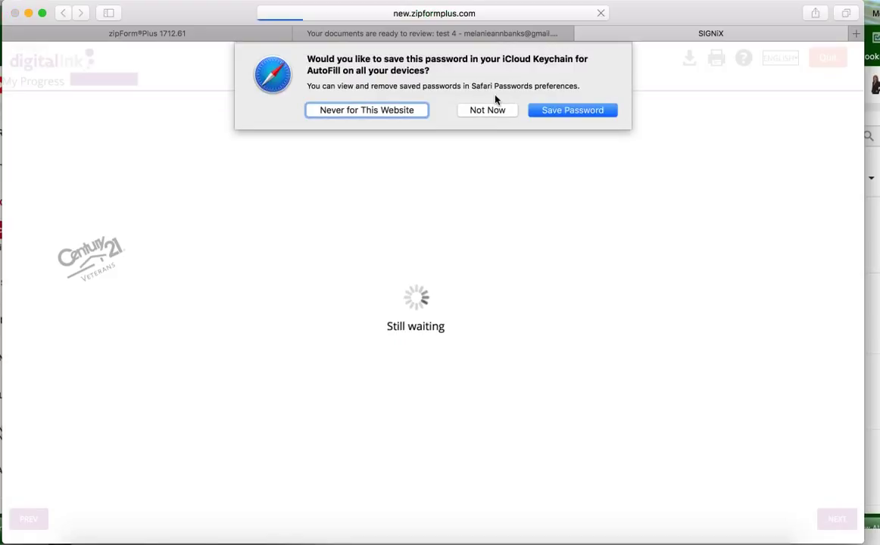
Decline Safari's password prompt and reopen the test 2 transaction's documents and folders
{"action": "left_click", "coordinate": [490, 108]}
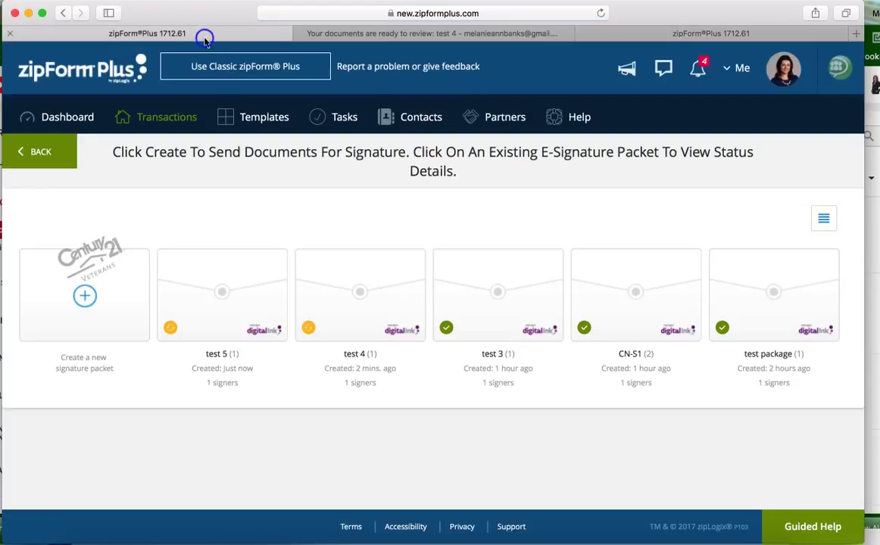
{"action": "left_click", "coordinate": [170, 117]}
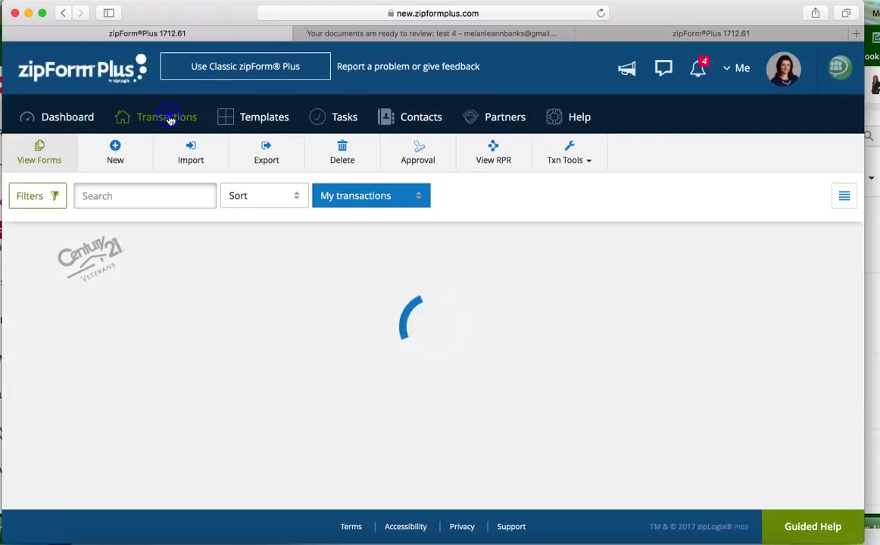
{"action": "left_click", "coordinate": [127, 283]}
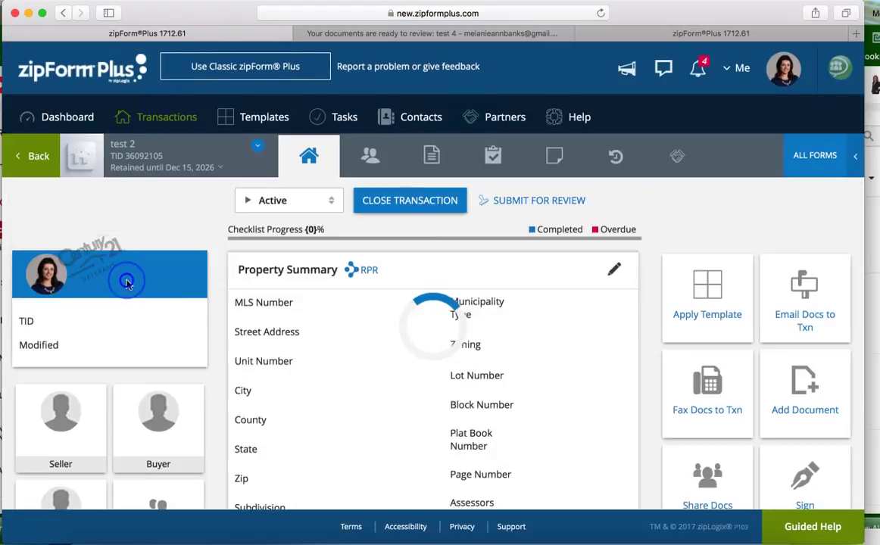
{"action": "left_click", "coordinate": [431, 157]}
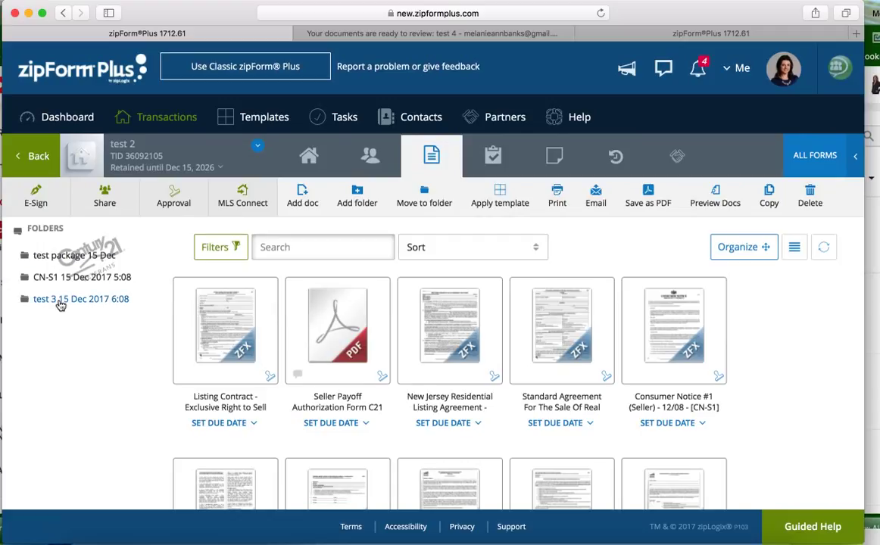
In the test 3 15 Dec 2017 6:08 folder, review the signed Listing Contract - Exclusive Right to Sell, then close it
{"action": "left_click", "coordinate": [93, 297]}
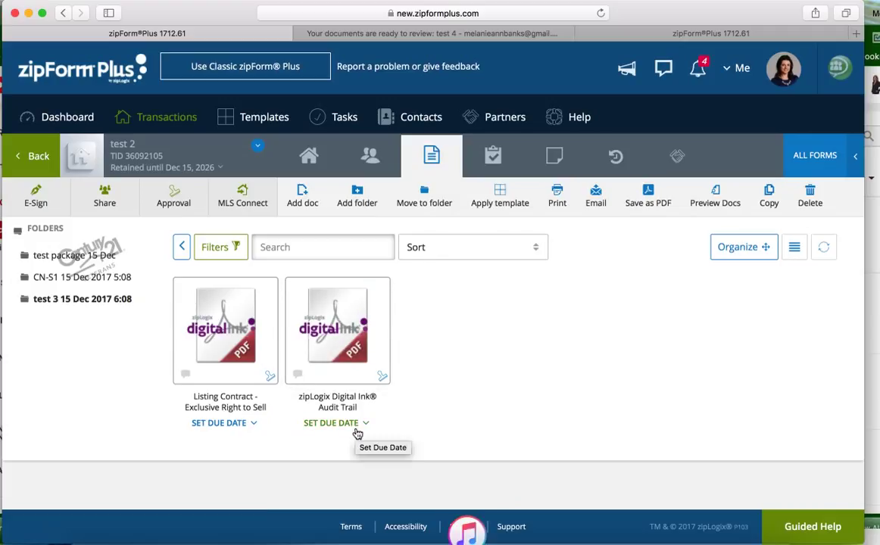
{"action": "left_click", "coordinate": [238, 316]}
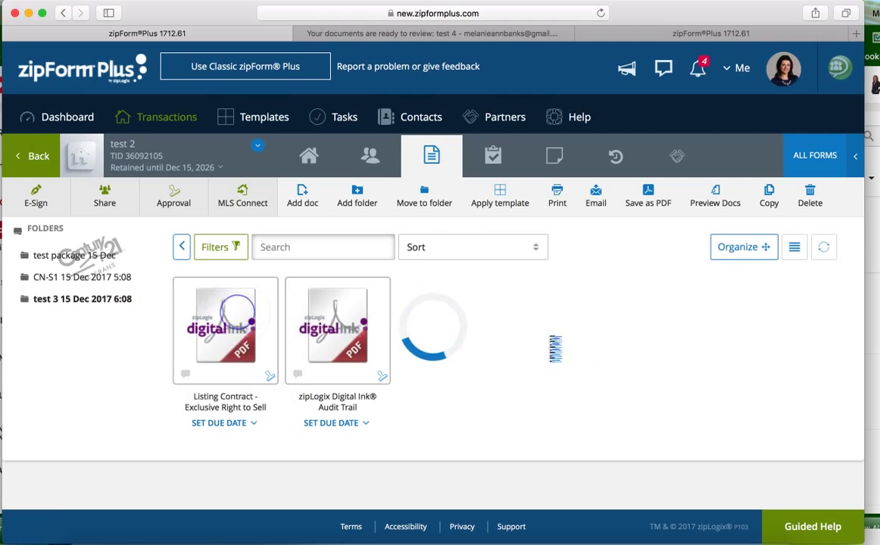
{"action": "scroll", "coordinate": [488, 369], "scroll_direction": "down", "scroll_amount": 15}
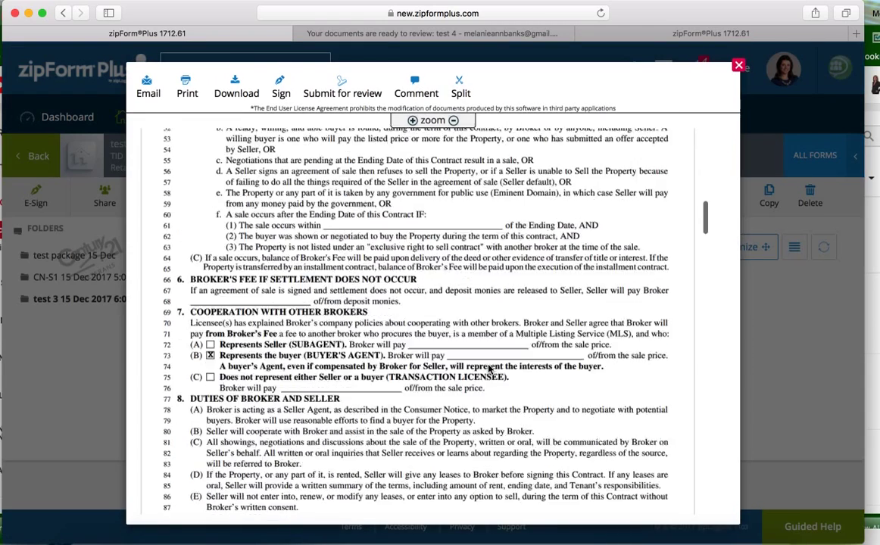
{"action": "scroll", "coordinate": [460, 341], "scroll_direction": "up", "scroll_amount": 5}
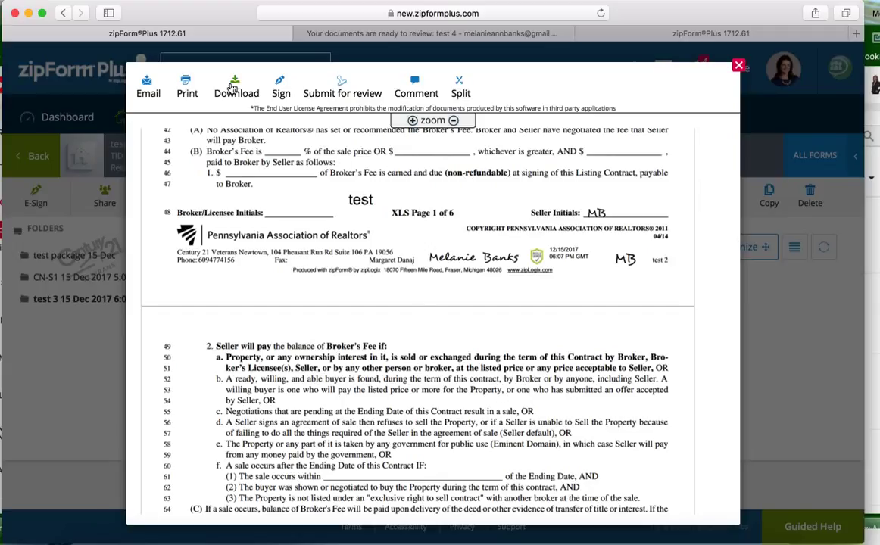
{"action": "left_click", "coordinate": [738, 67]}
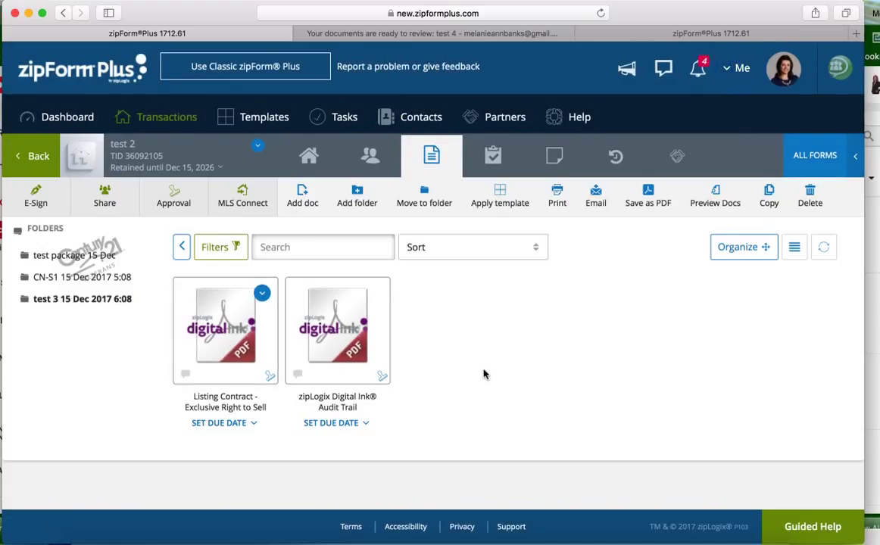